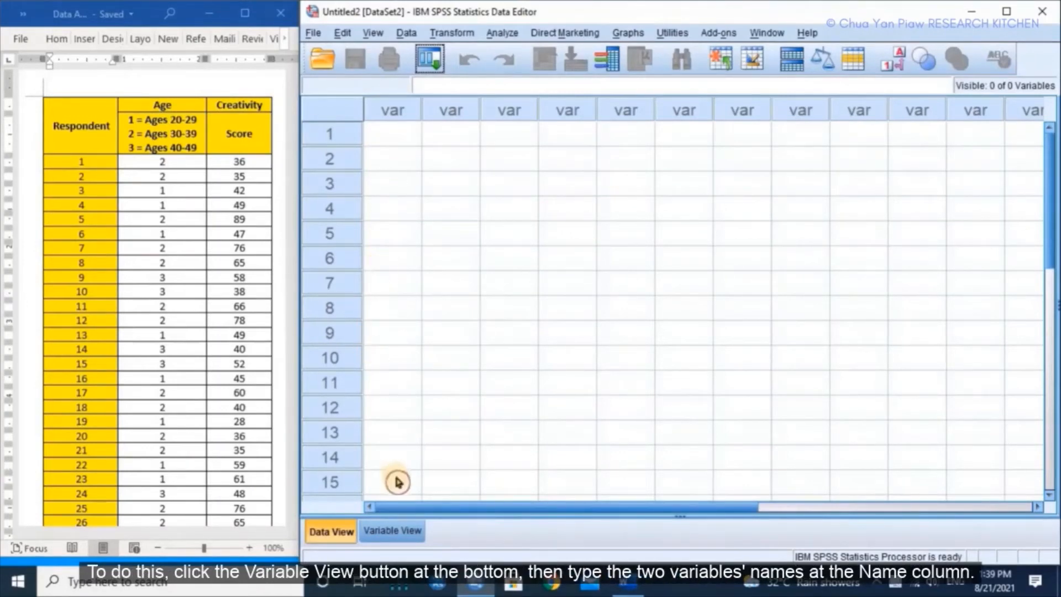
Step: Define two variables named Age and Creativity in the first two rows of the variable definitions
click(381, 535)
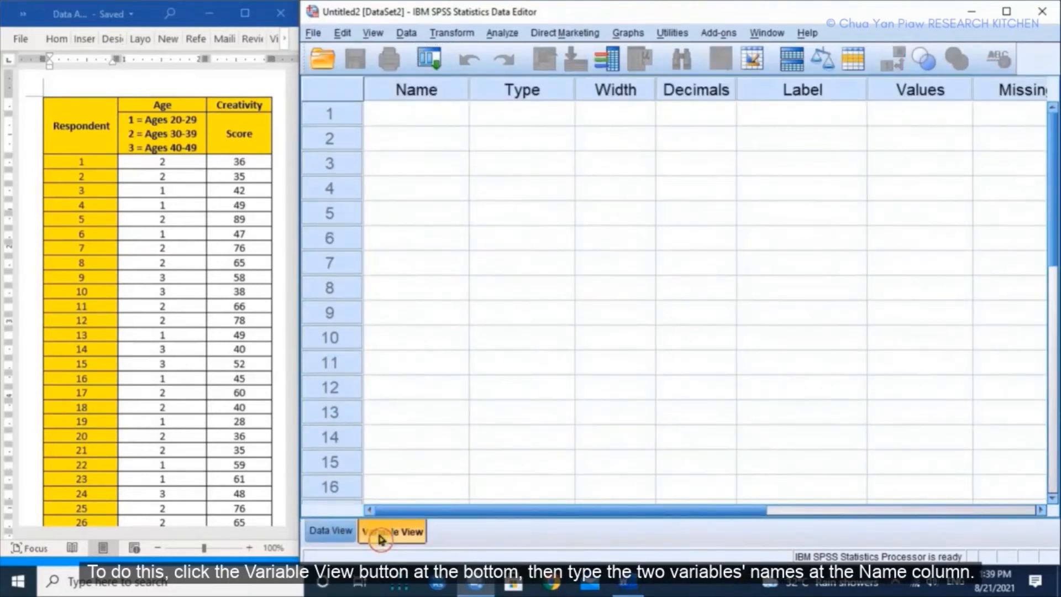
click(411, 121)
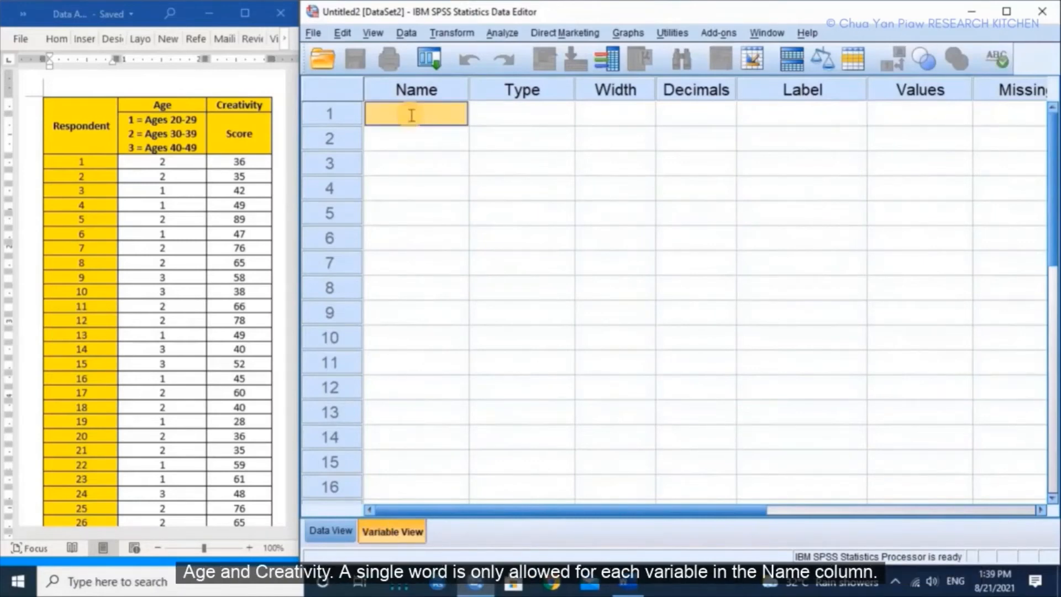
text(Age)
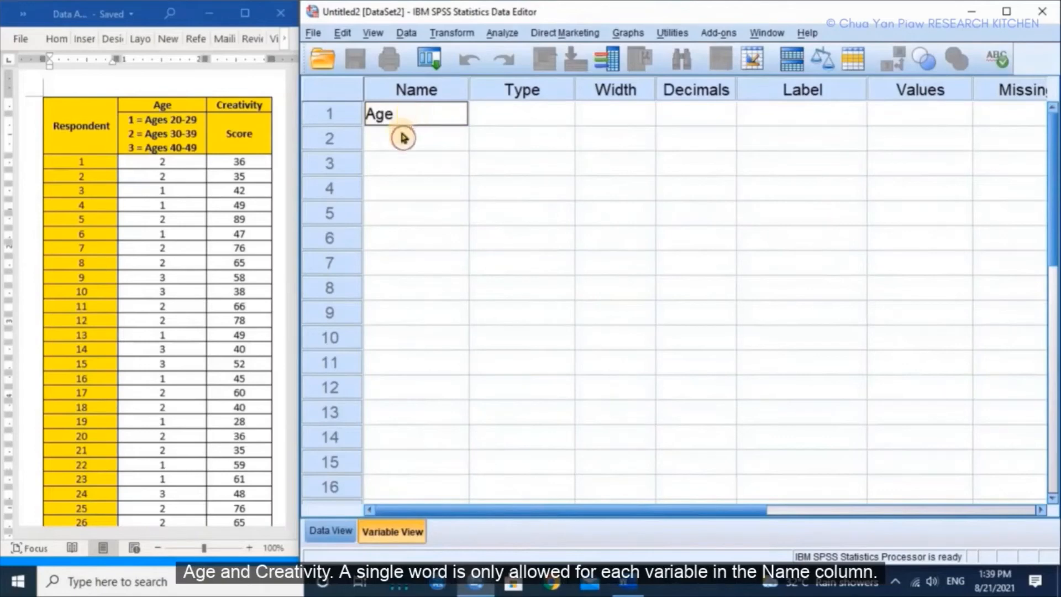
click(402, 136)
text(Creativity)
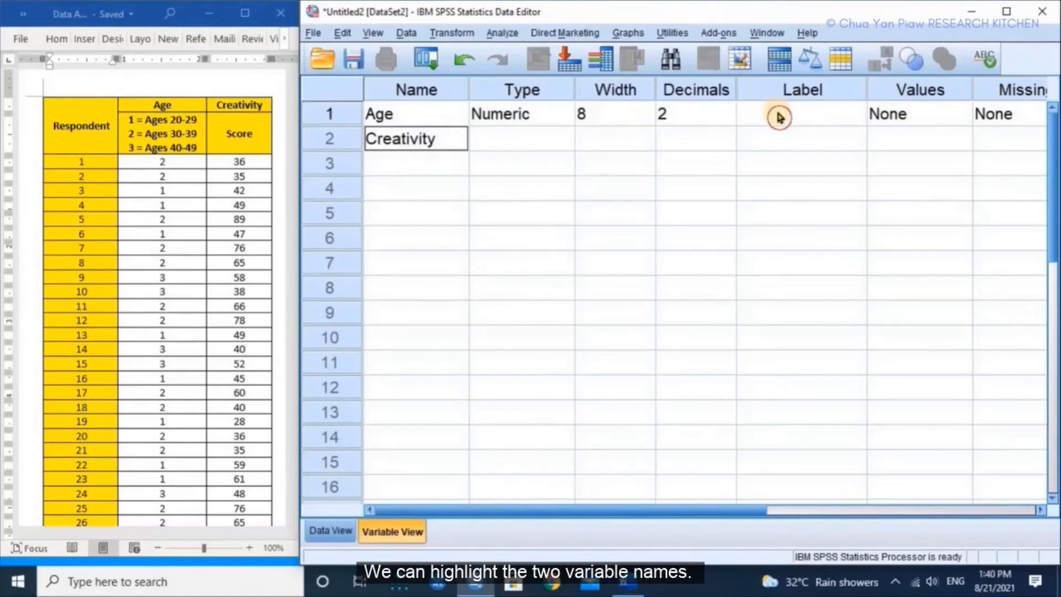
Step: Copy the two variable names, Age and Creativity, into the labels of the same two variables
drag(416, 114, 419, 138)
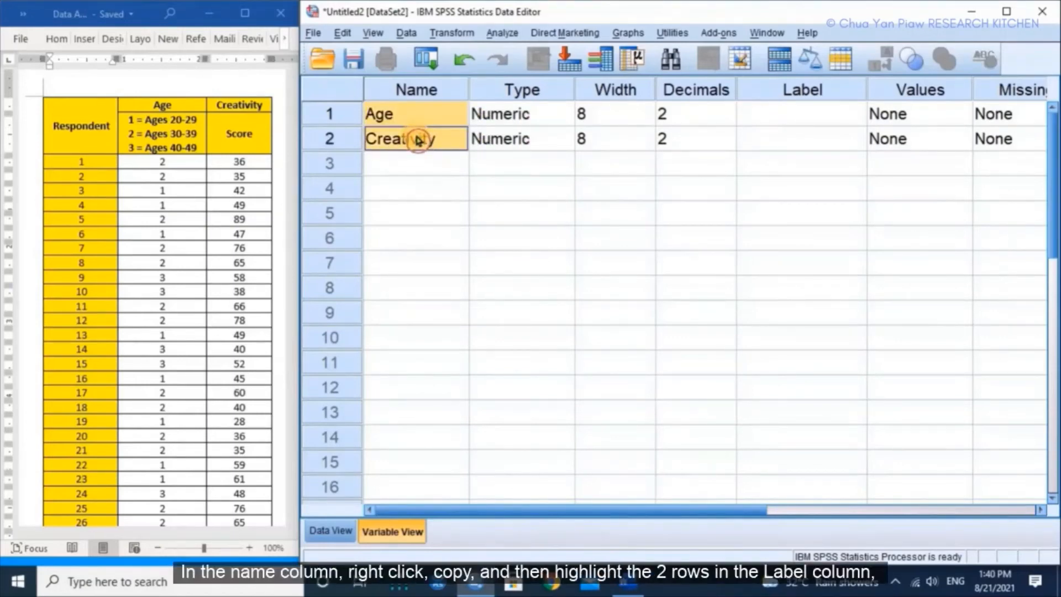
right_click(419, 139)
click(430, 148)
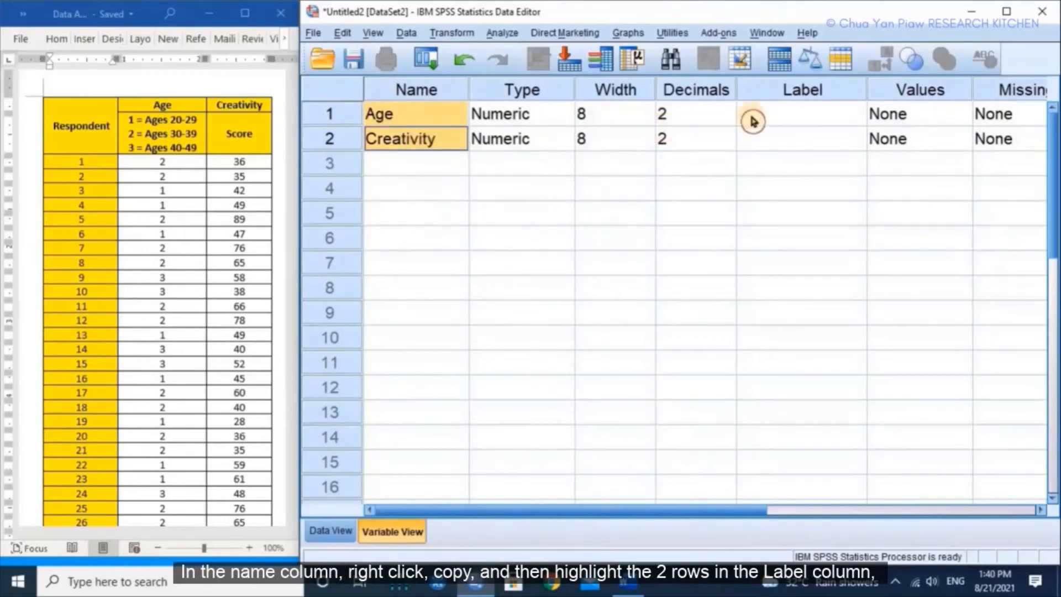
drag(752, 114, 755, 139)
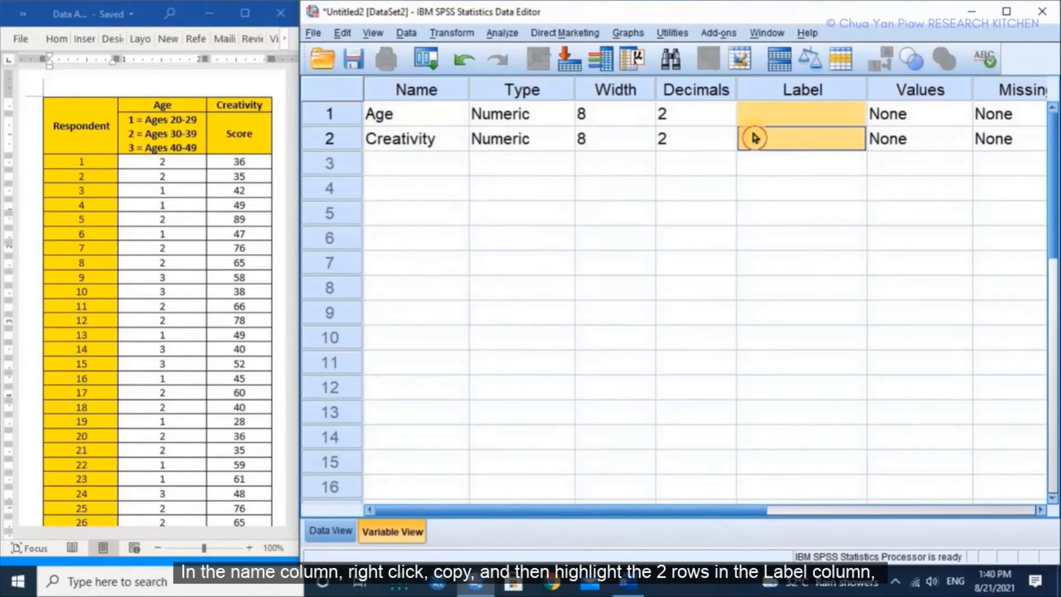
right_click(761, 113)
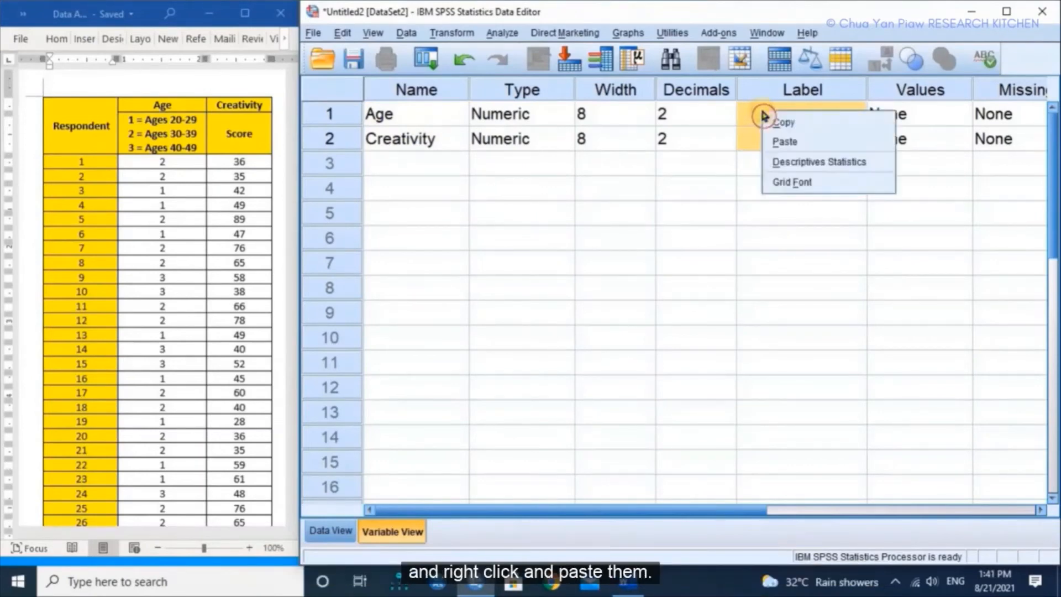
click(772, 142)
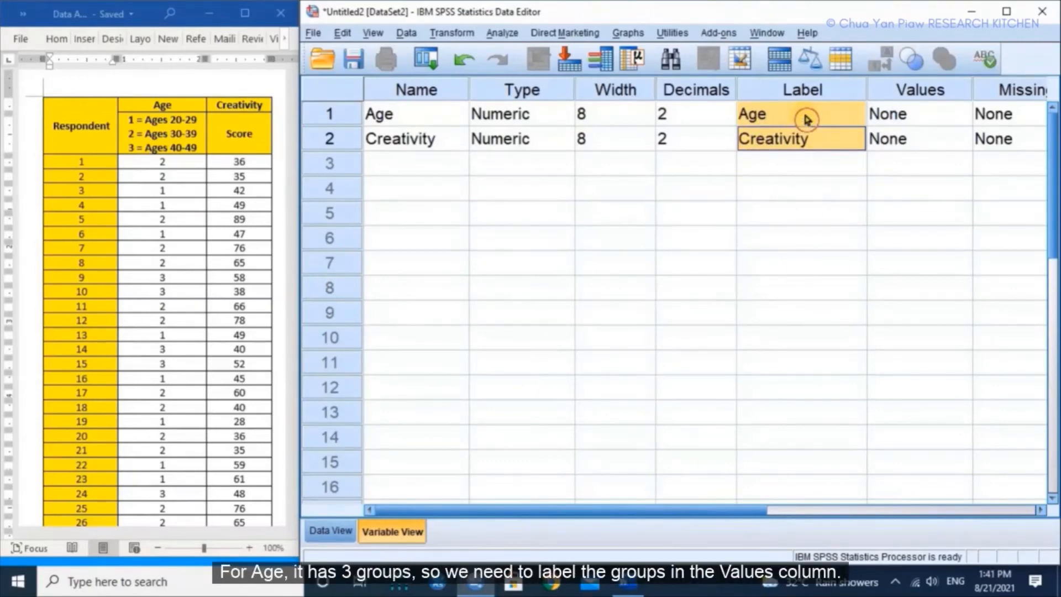
Step: Add a value label to the Age variable that assigns "20-29" to value 1
click(957, 117)
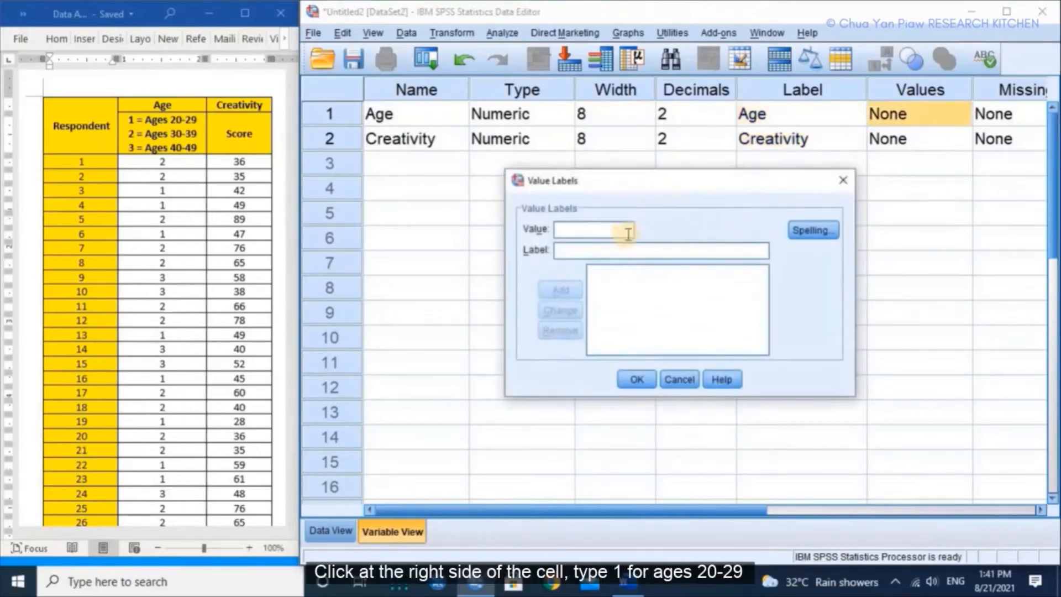
click(629, 233)
text(1)
click(614, 258)
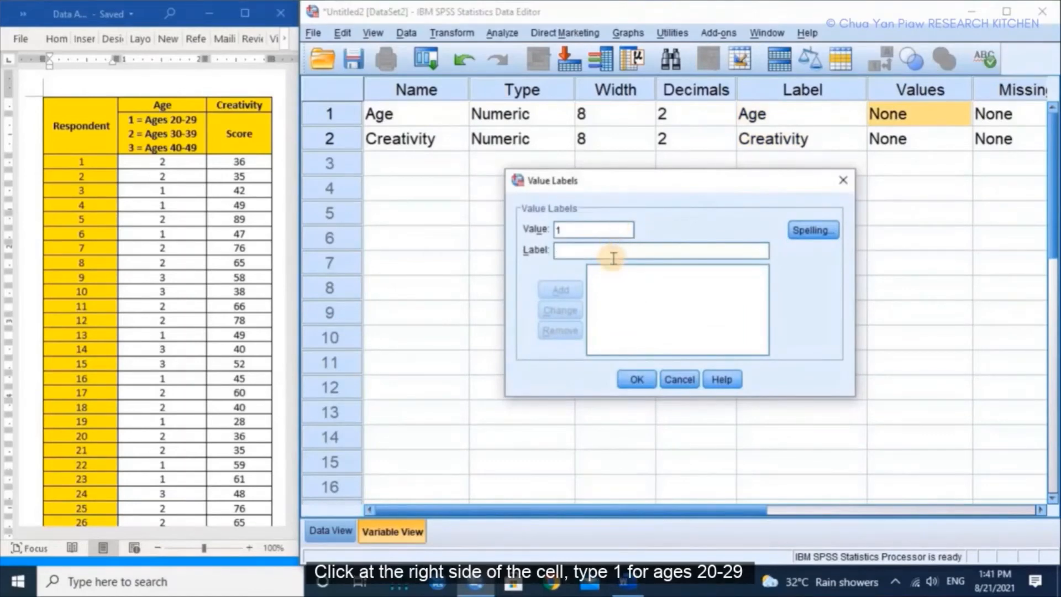
text(20-29)
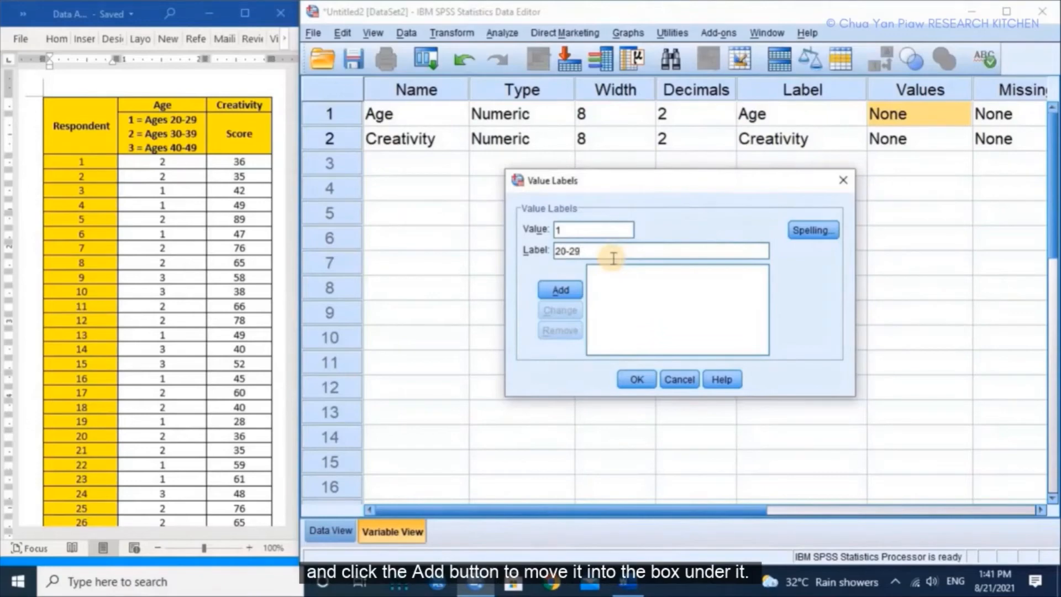
click(562, 290)
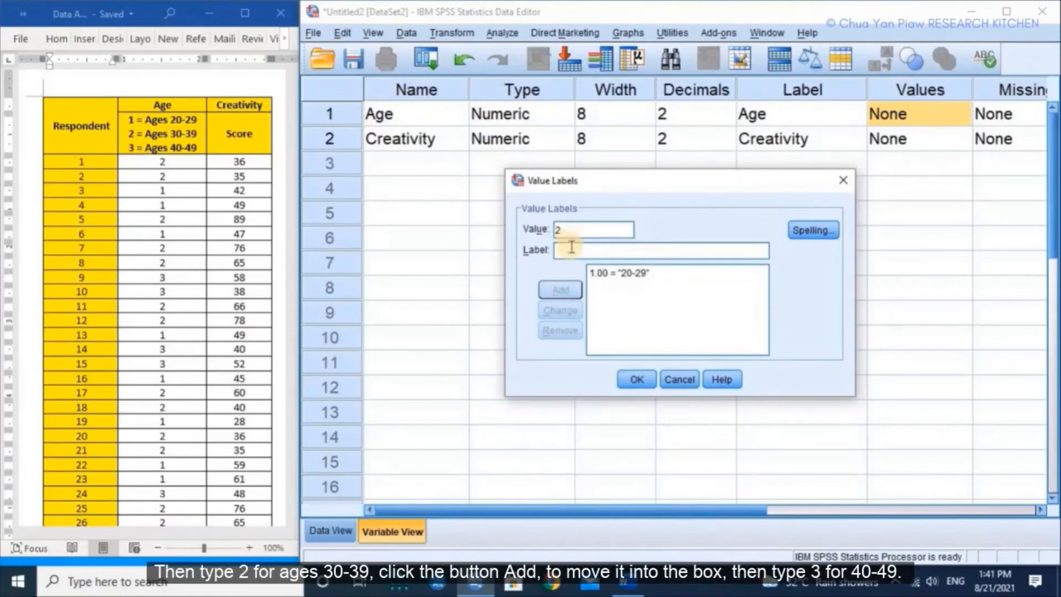
Step: Add a second Age value label that assigns "30-39" to value 2
text(2)
click(571, 249)
text(30-)
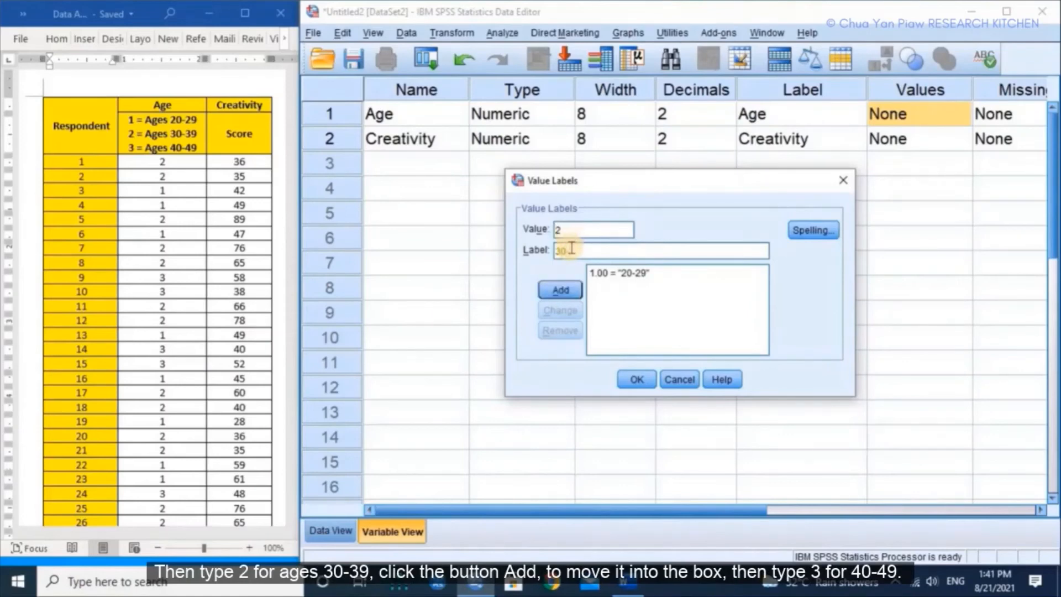
text(39)
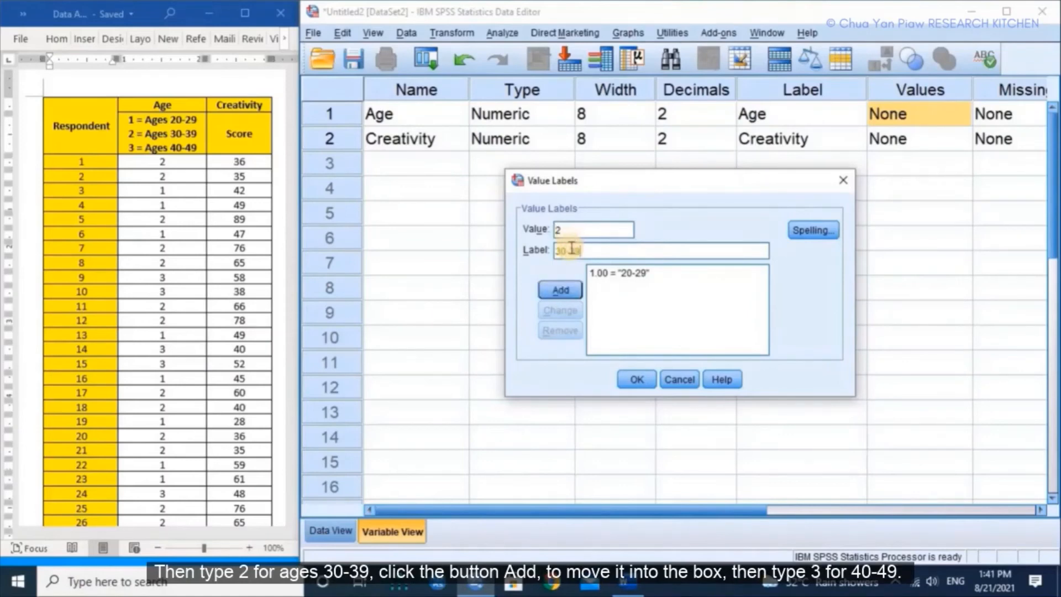
click(549, 295)
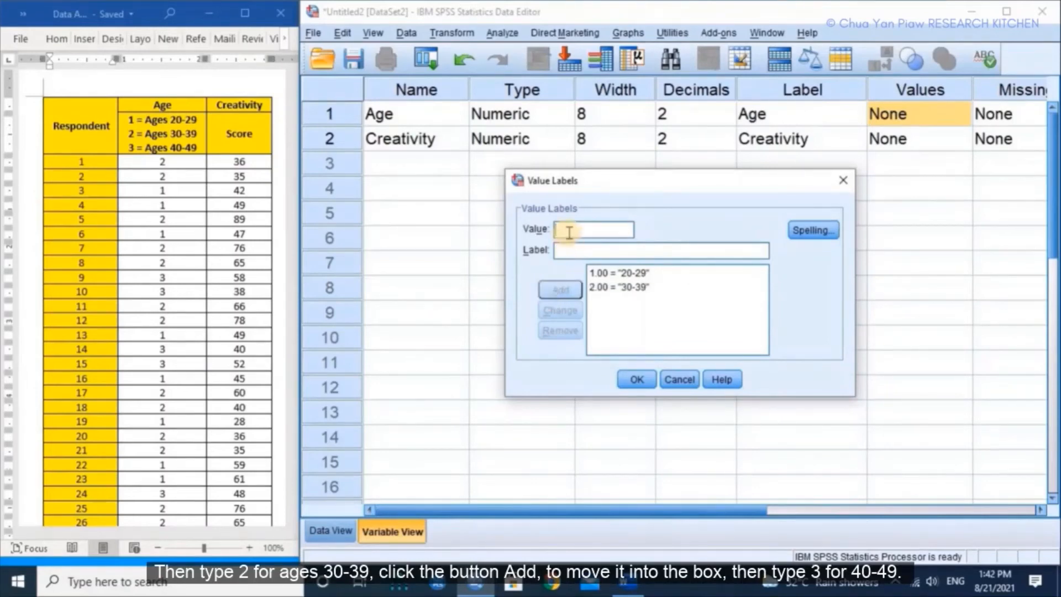
Step: Add the Age value label "40-49" for value 3, apply the labels and recheck the finished list
text(3)
click(566, 254)
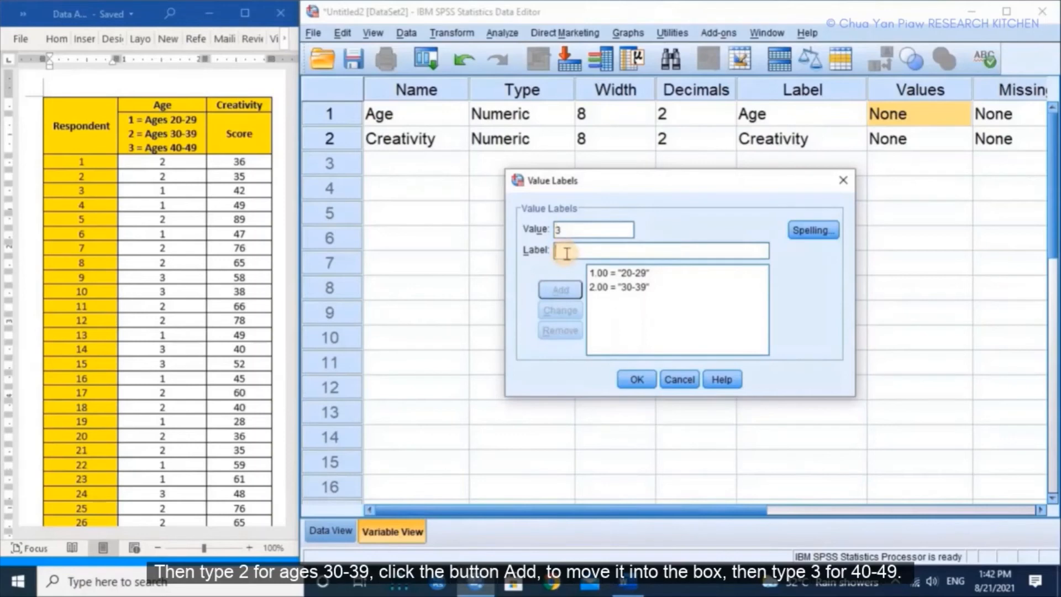
text(40-4)
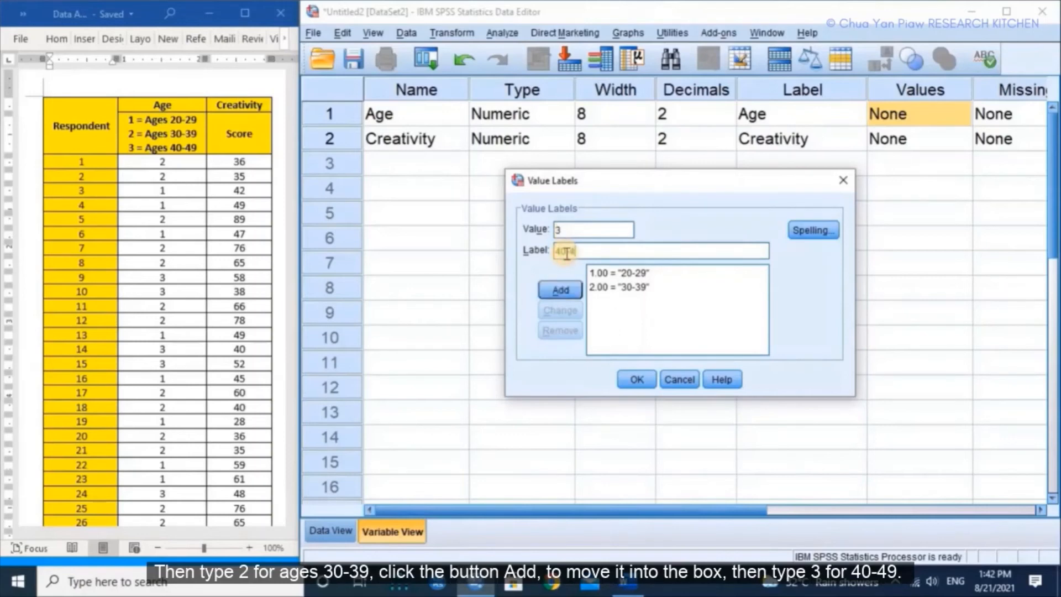
text(9)
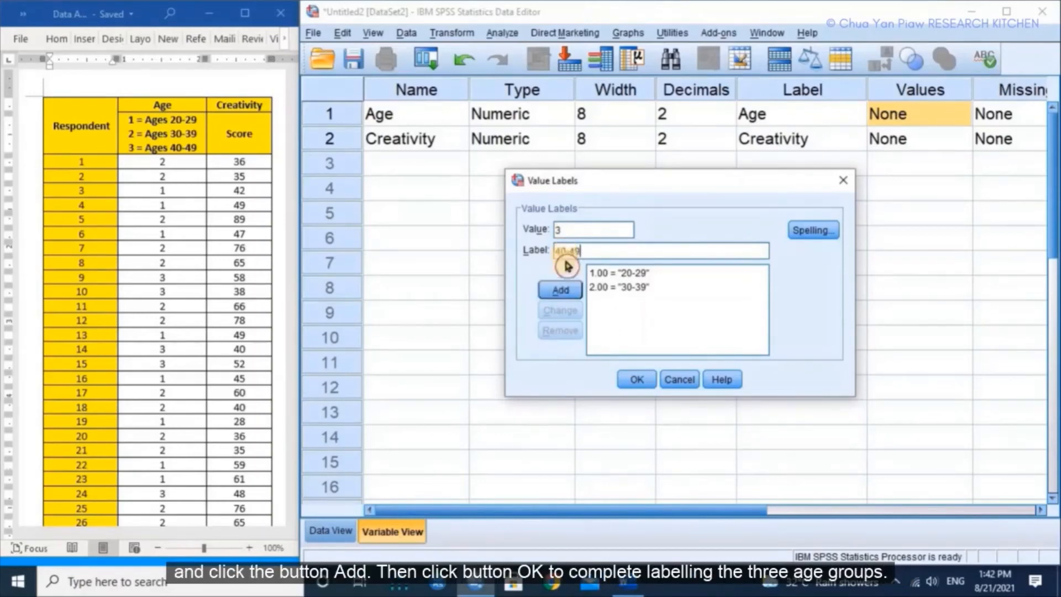
click(561, 287)
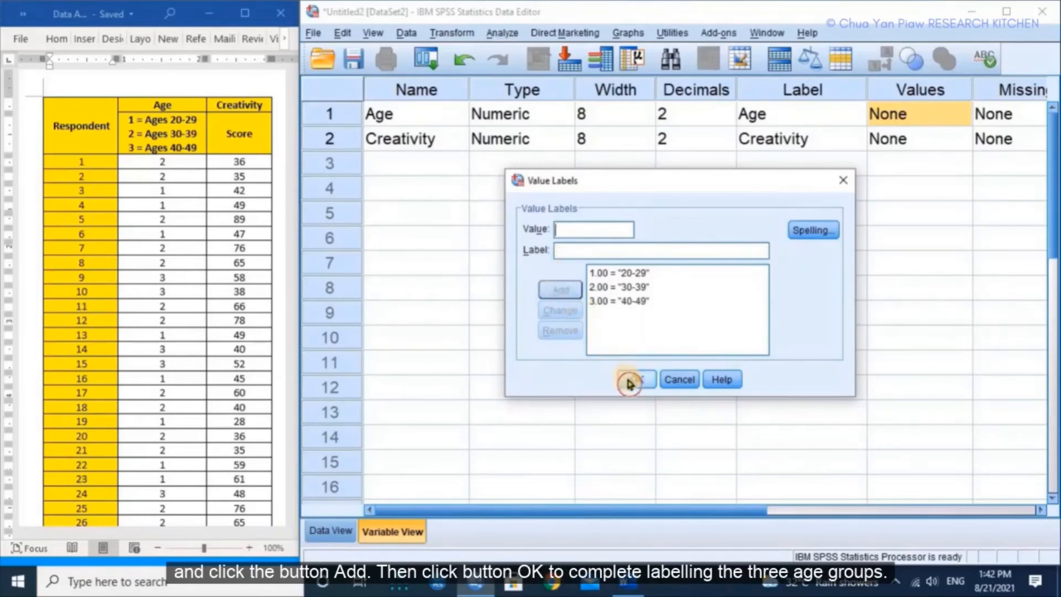
click(630, 382)
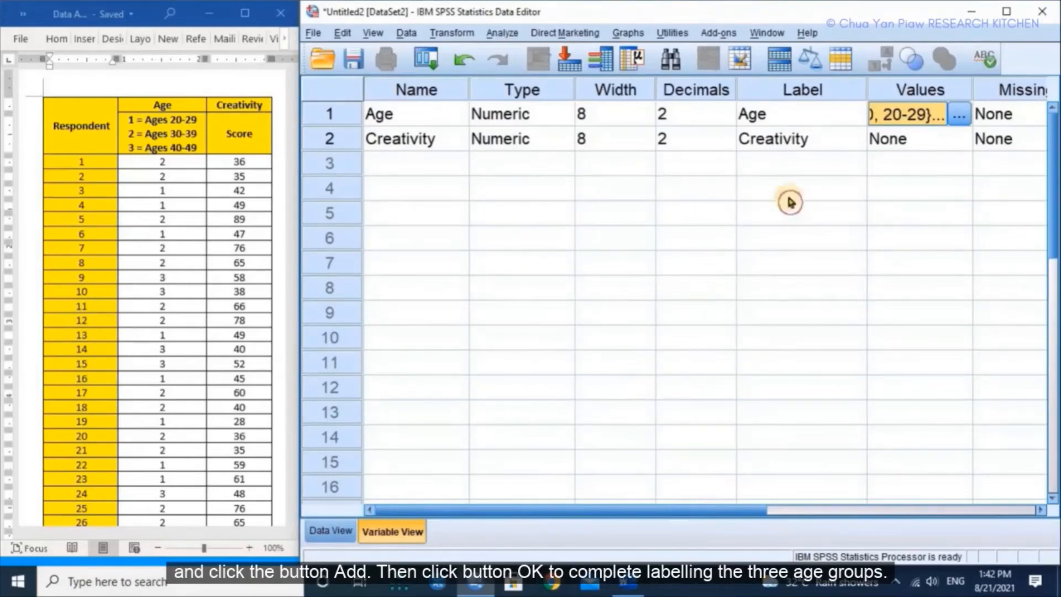
click(958, 116)
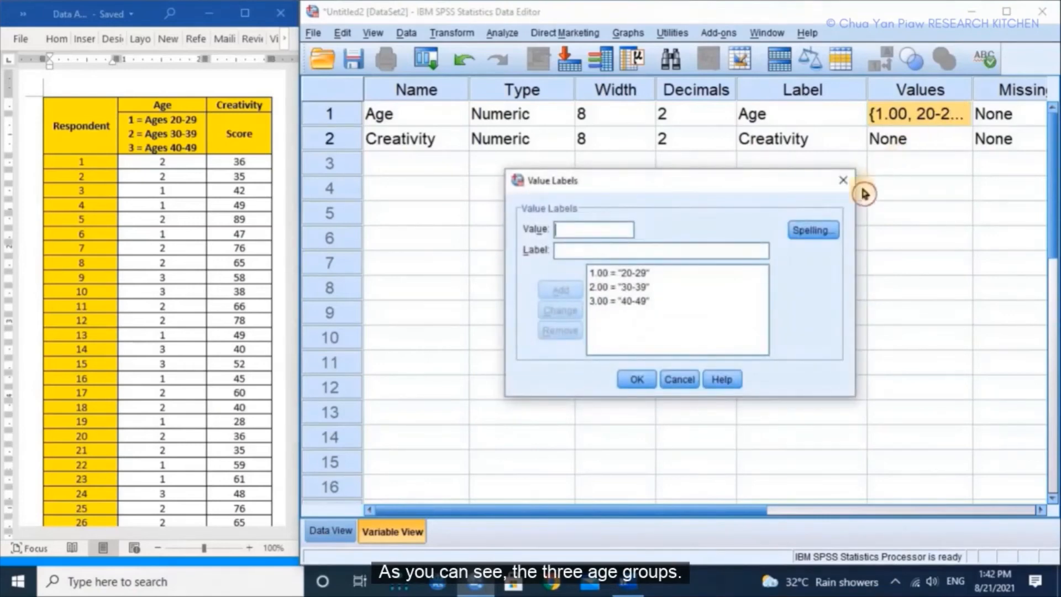
click(637, 379)
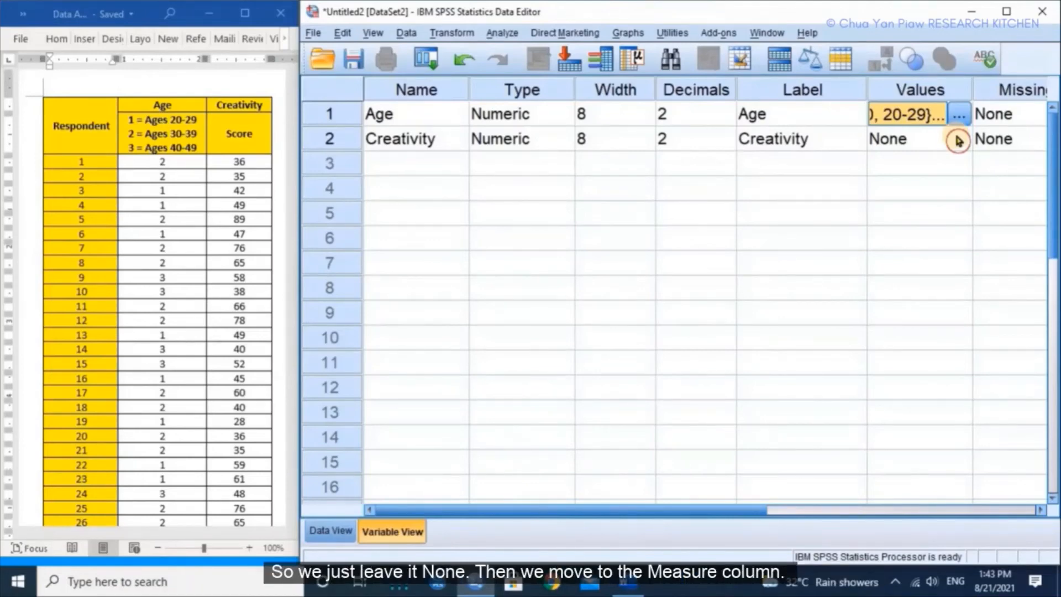
Step: Set the measurement level to Ordinal for Age and to Scale for Creativity
drag(658, 509, 945, 507)
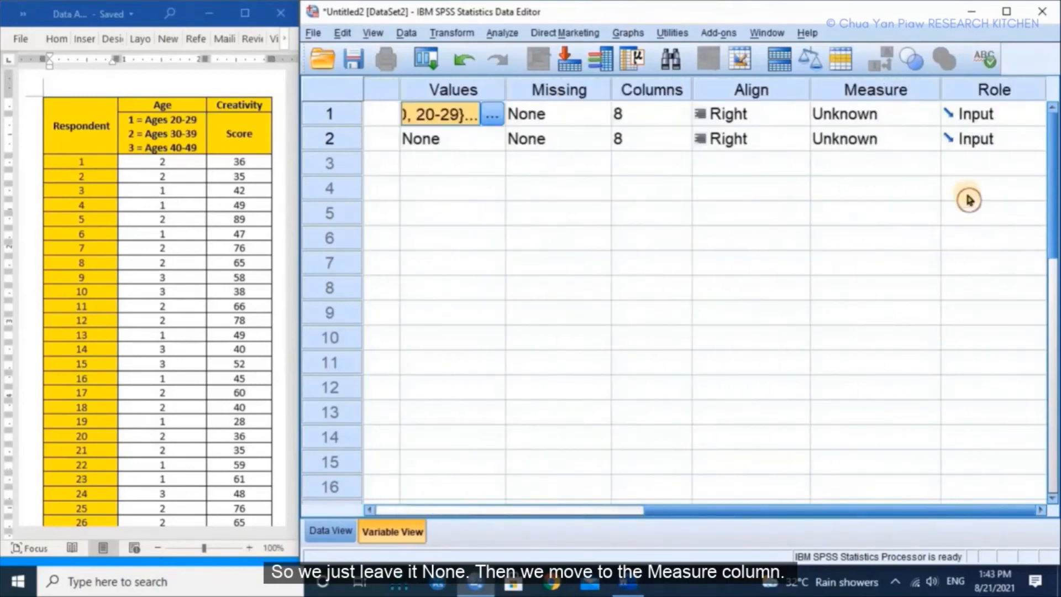
click(932, 114)
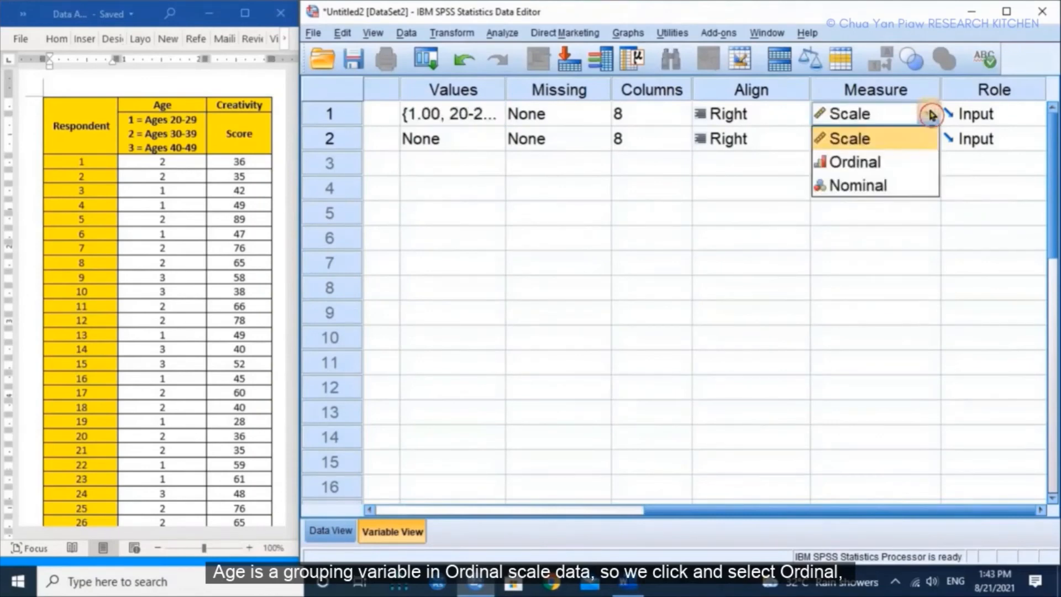
click(907, 163)
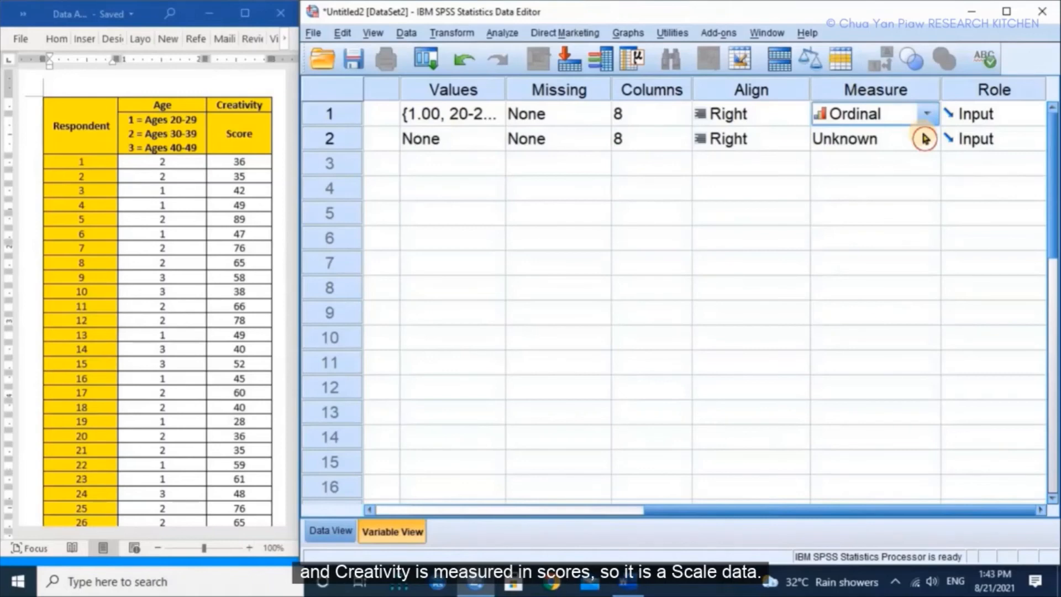
click(925, 138)
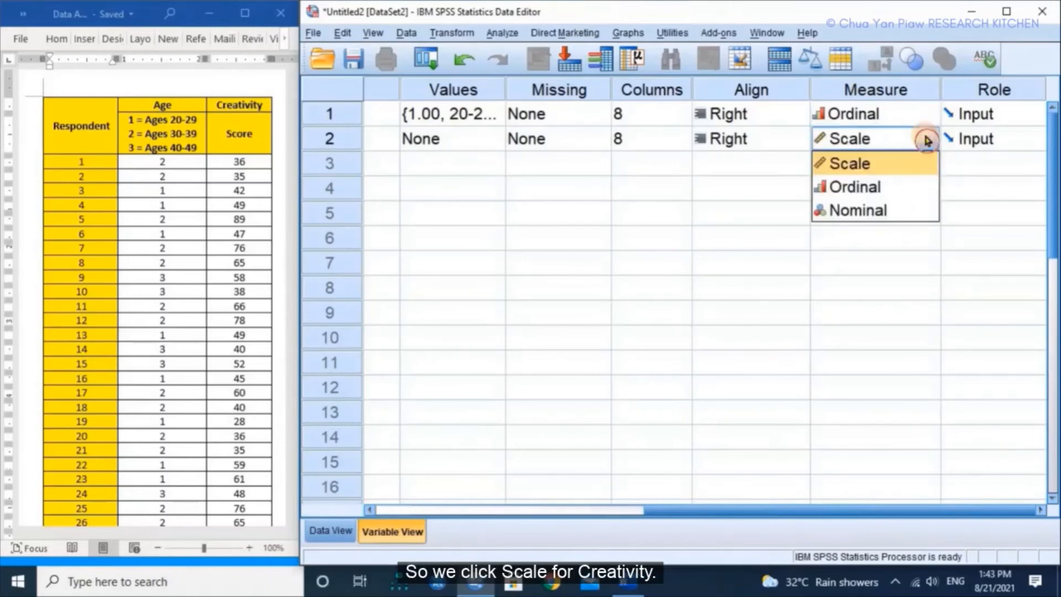
click(895, 173)
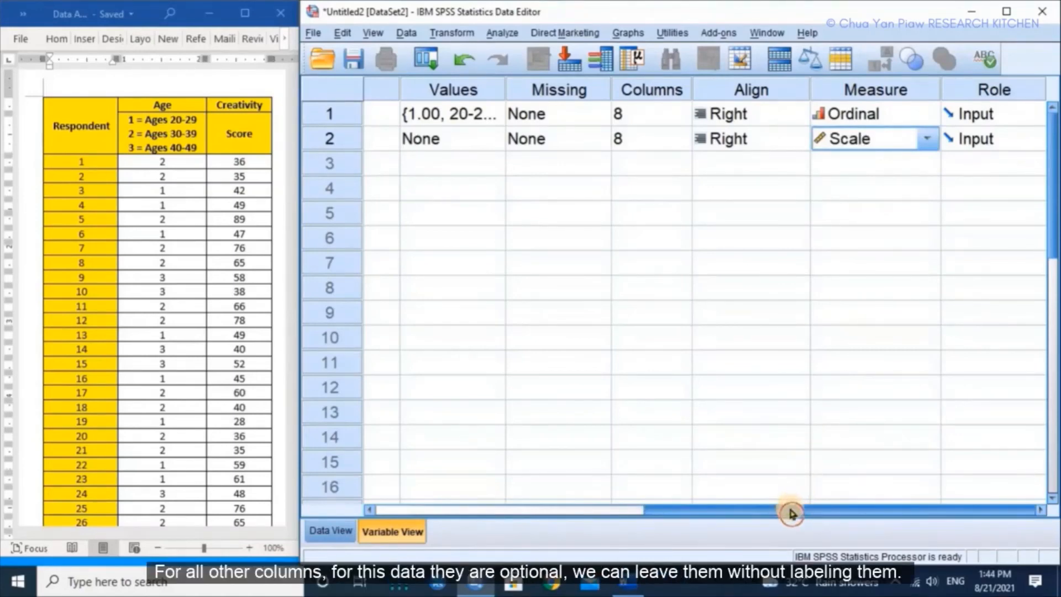
Step: Show the SPSS data grid and copy the age and creativity values of respondents 1 to 103 from the Word table
scroll(790, 514, left, 2)
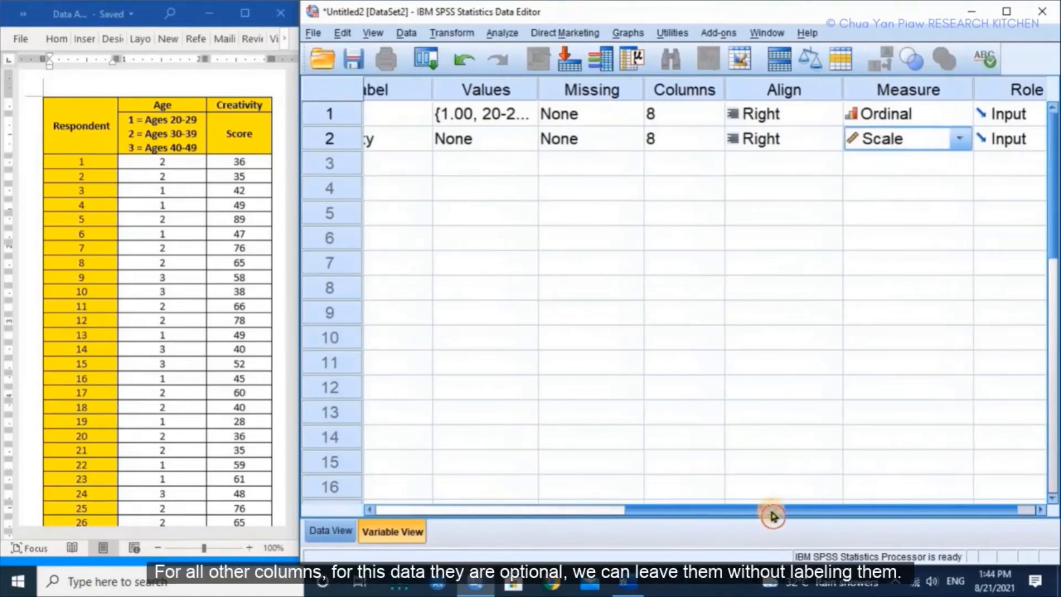
drag(767, 516, 485, 499)
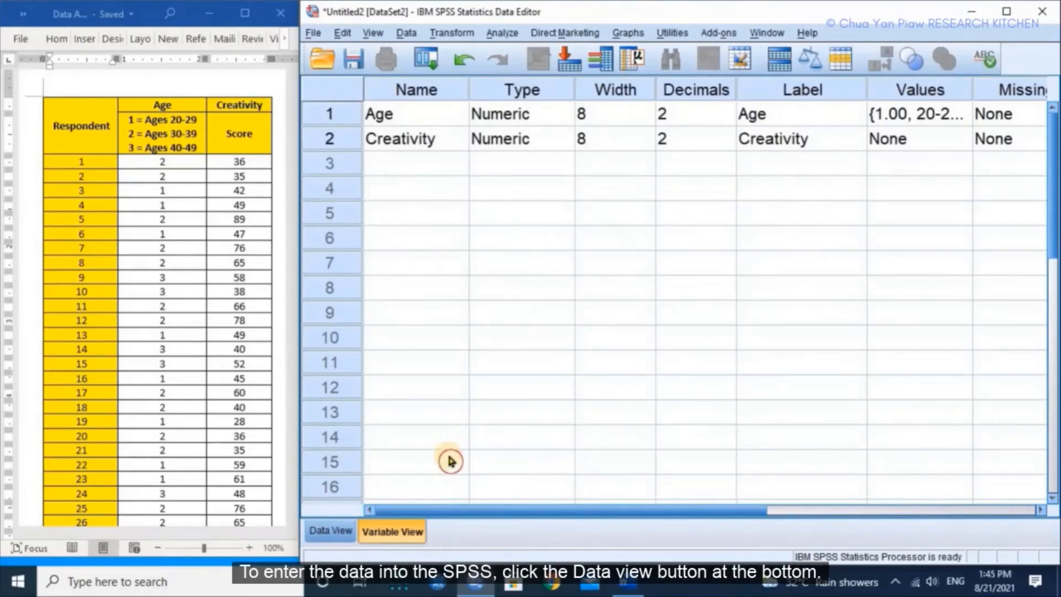
click(330, 532)
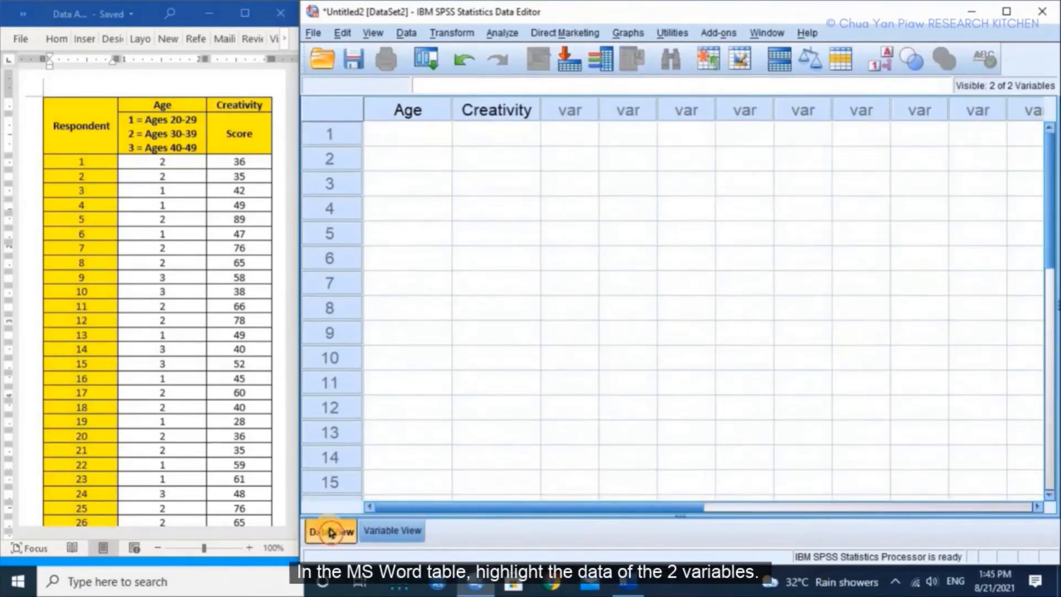
click(105, 83)
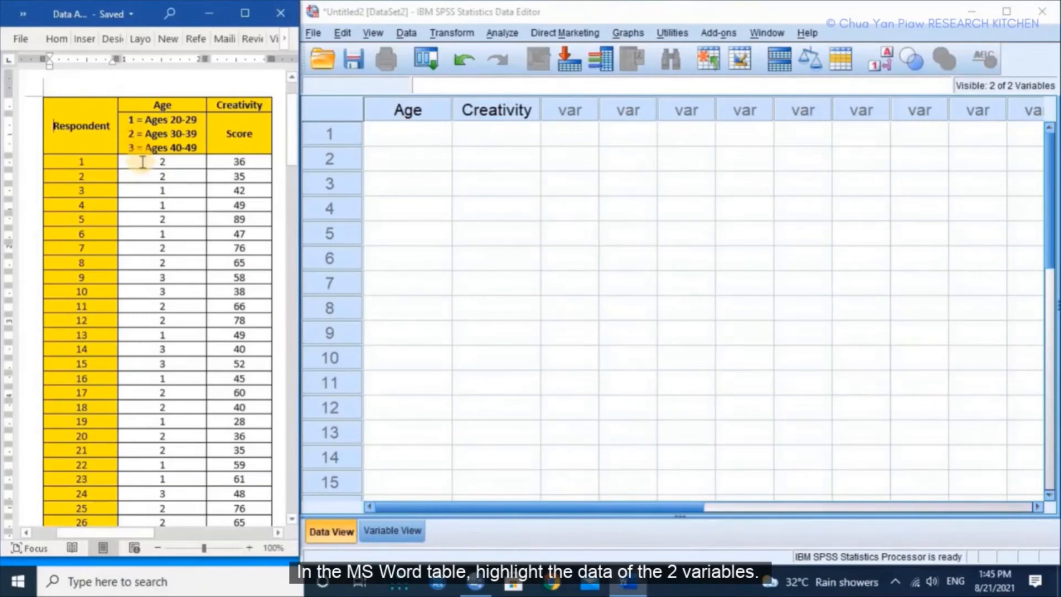
drag(147, 161, 258, 391)
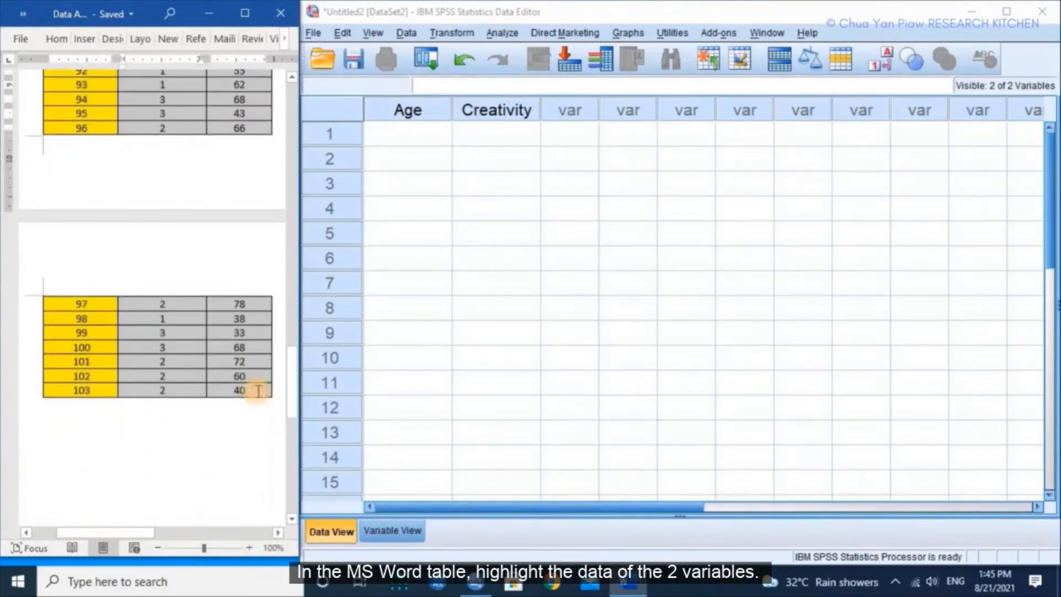
right_click(193, 326)
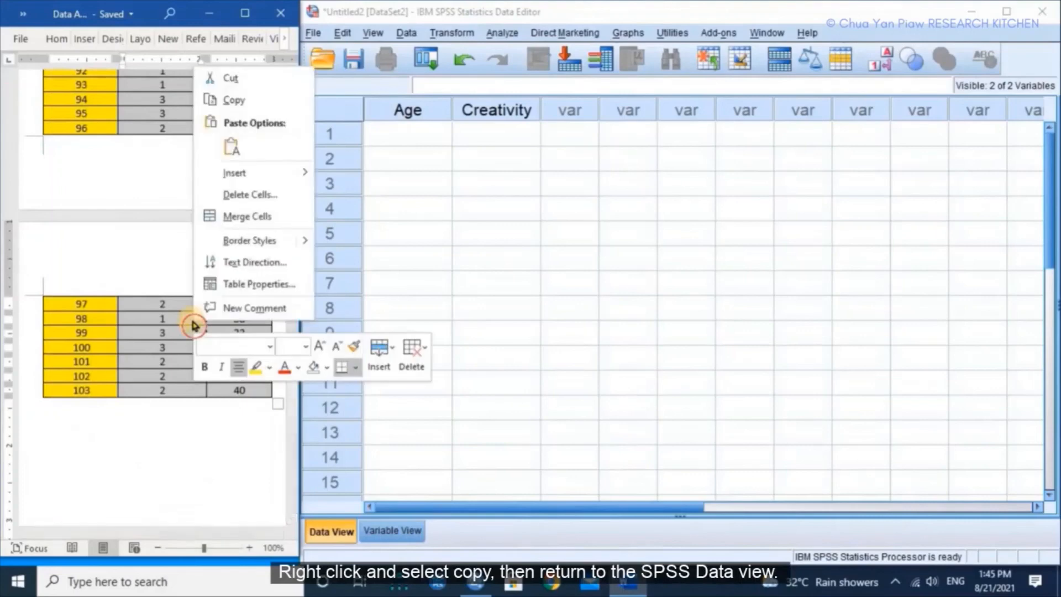
click(249, 101)
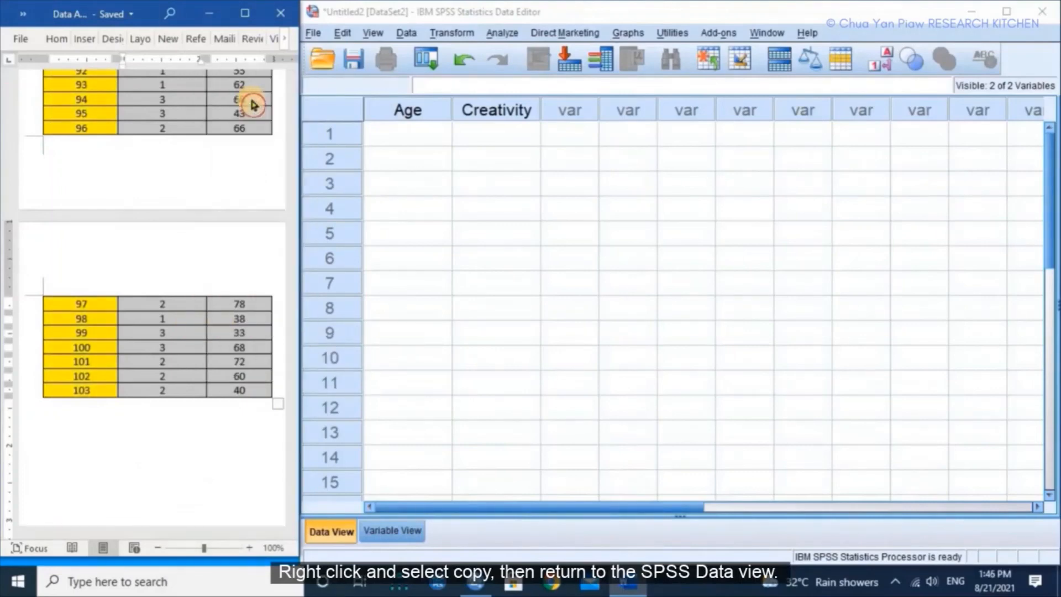
Step: Paste the copied values into the SPSS data grid from the first Age cell and look over the pasted rows
click(396, 140)
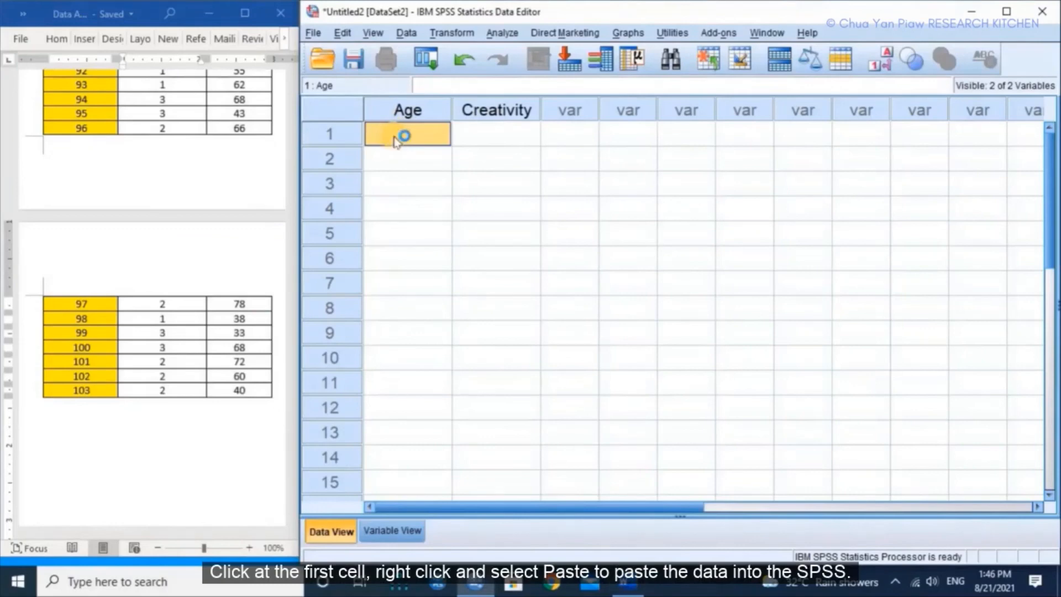
right_click(395, 138)
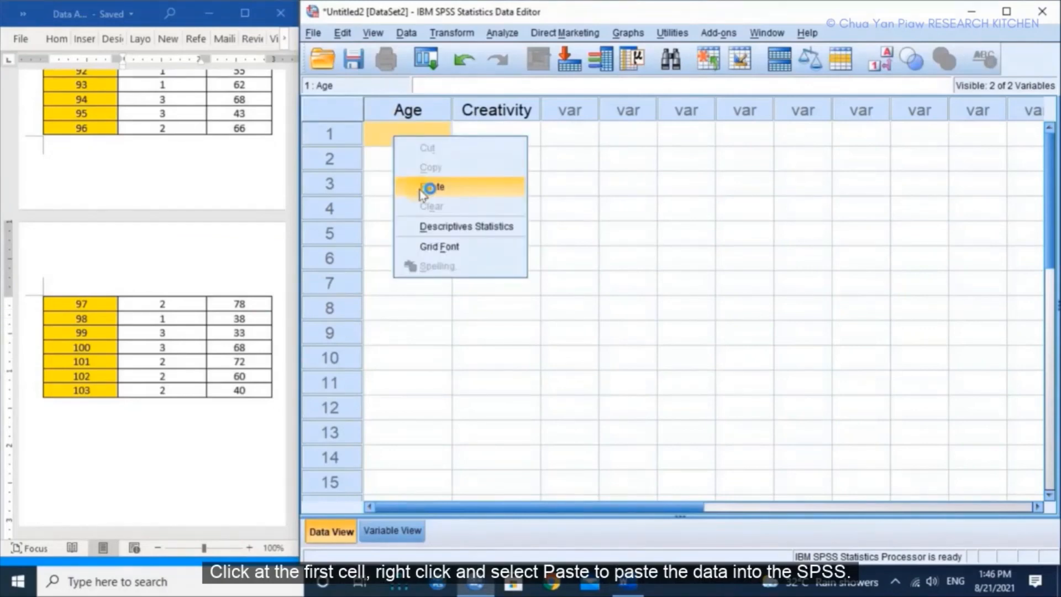
click(423, 188)
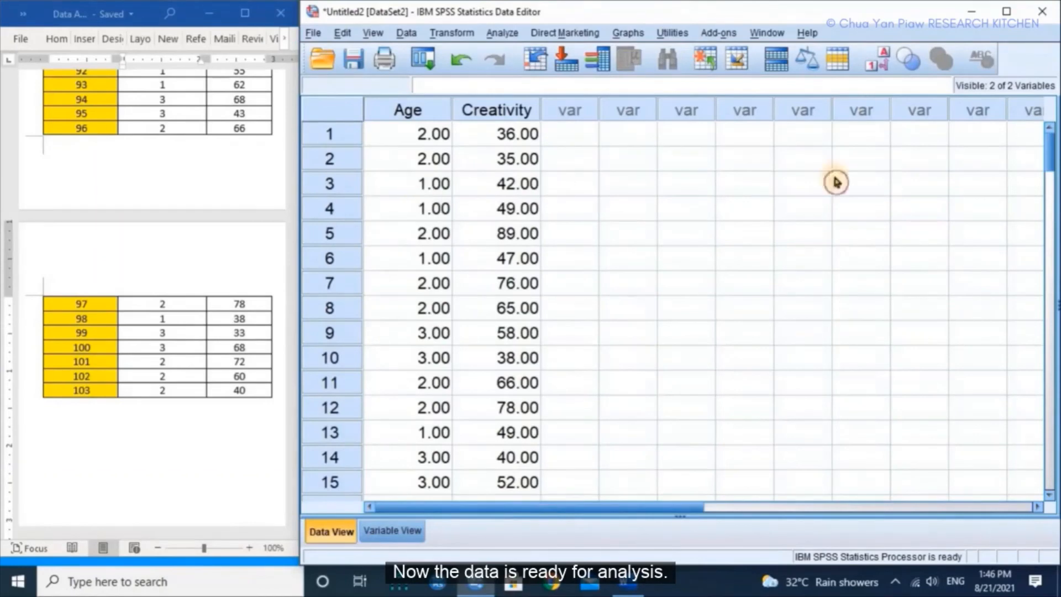
scroll(1048, 156, down, 3)
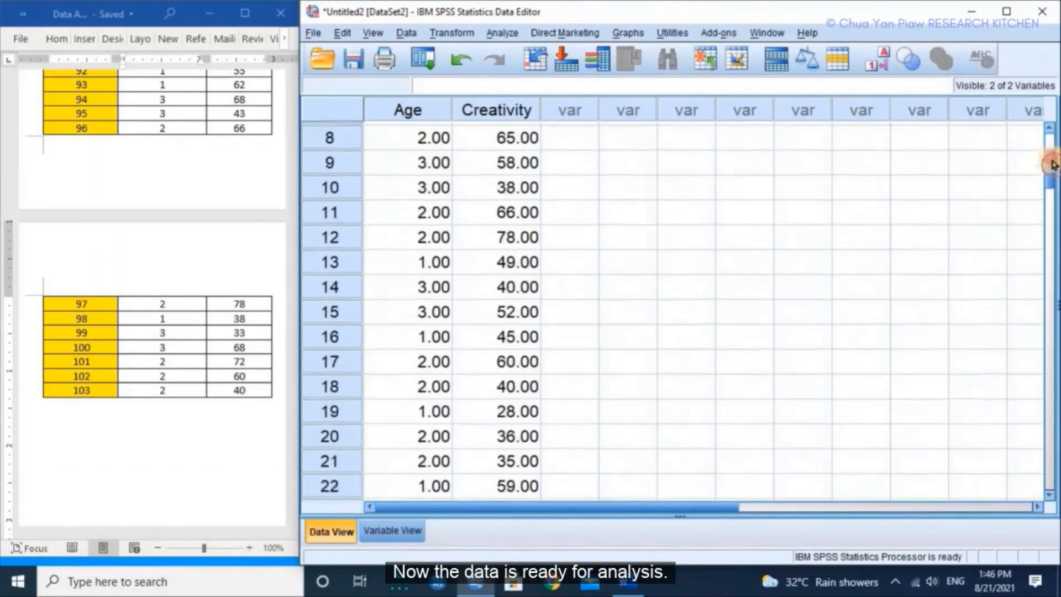
scroll(1048, 157, up, 3)
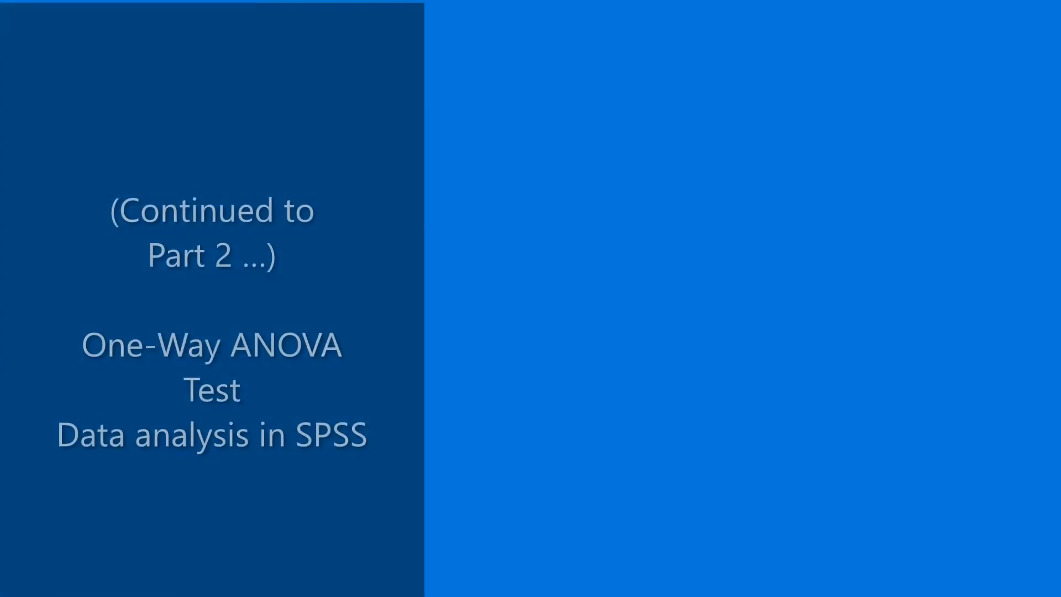